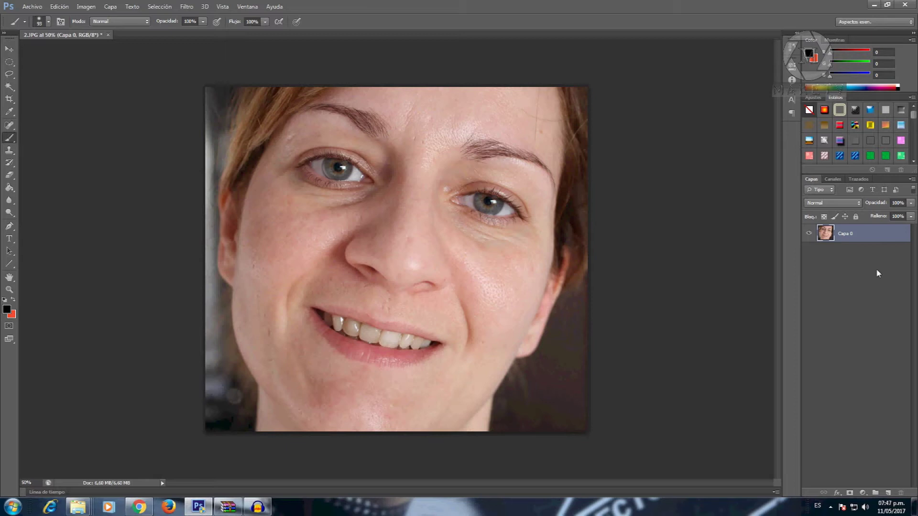
Lasso the left cheek from under the eye to the jaw, then open the Filter menu.
left_click(11, 62)
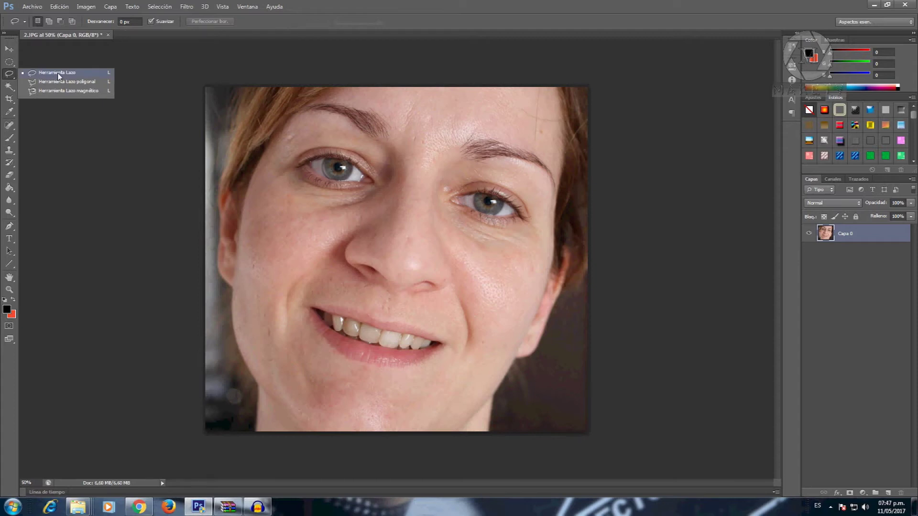
left_click(58, 73)
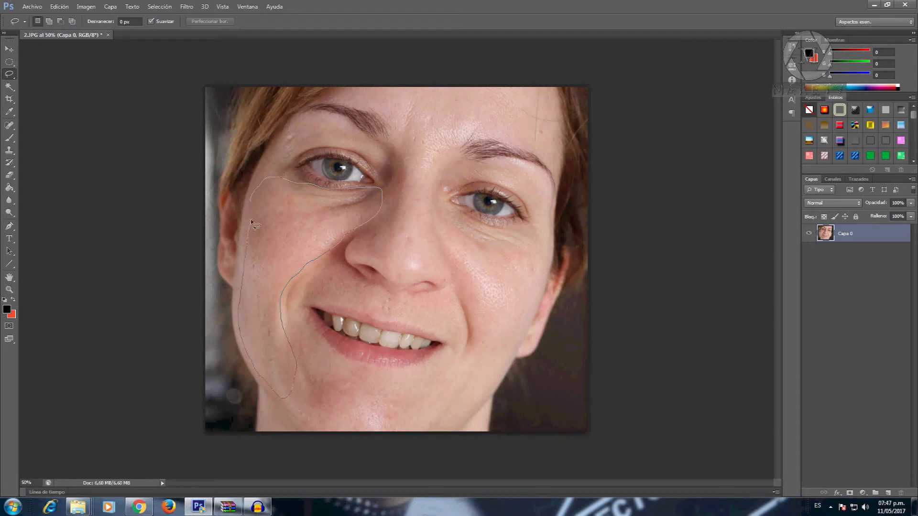
left_click_drag(251, 202, 257, 202)
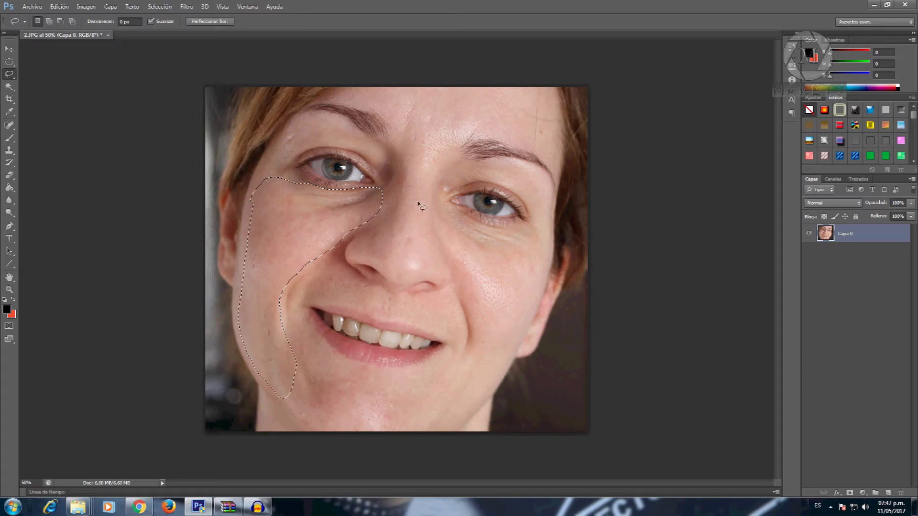
left_click(187, 7)
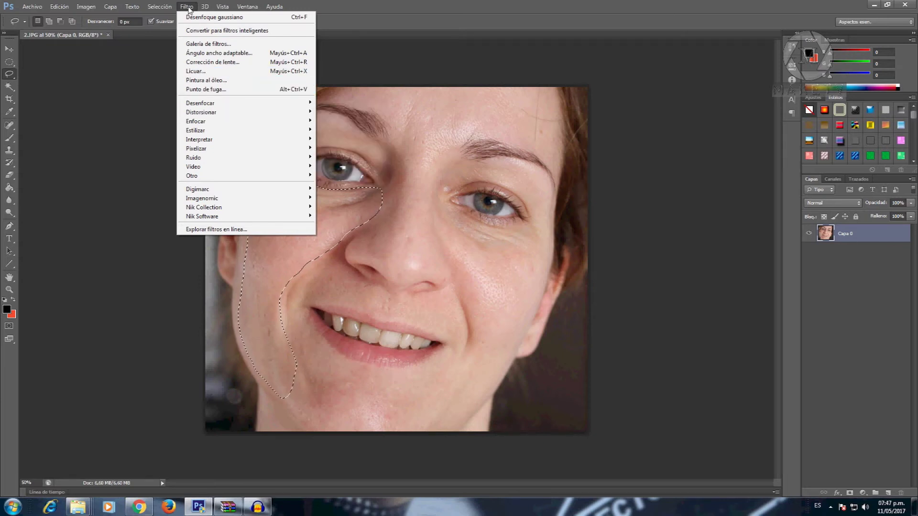
mouse_move(200, 103)
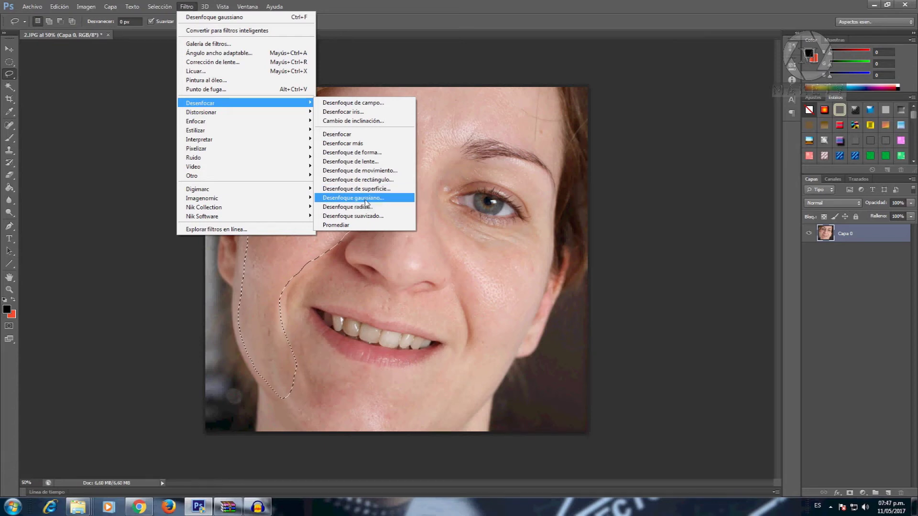
Apply a 7-pixel Gaussian blur to the cheek selection, then deselect it.
left_click(366, 204)
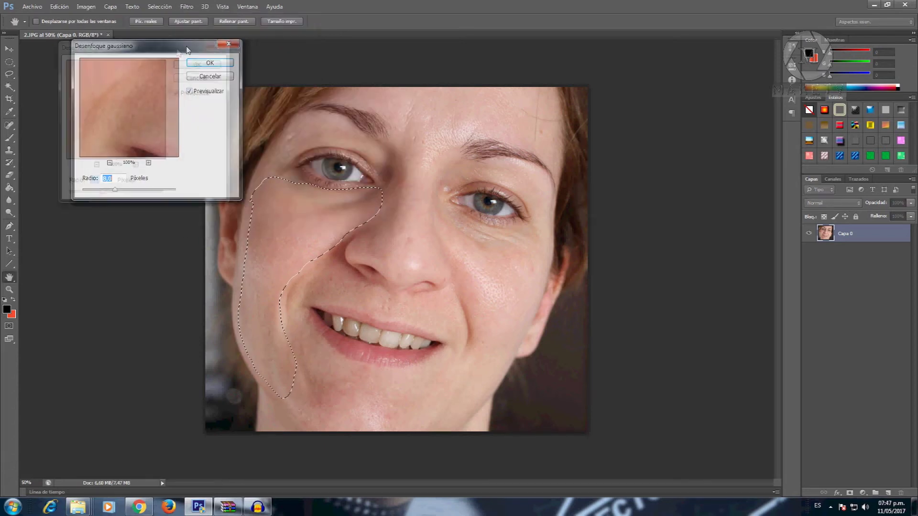
left_click_drag(209, 54, 182, 56)
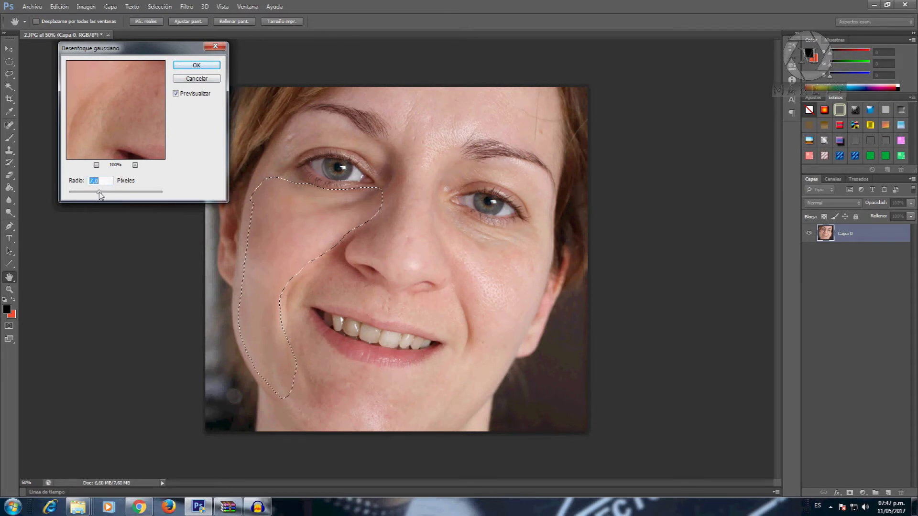
left_click(194, 66)
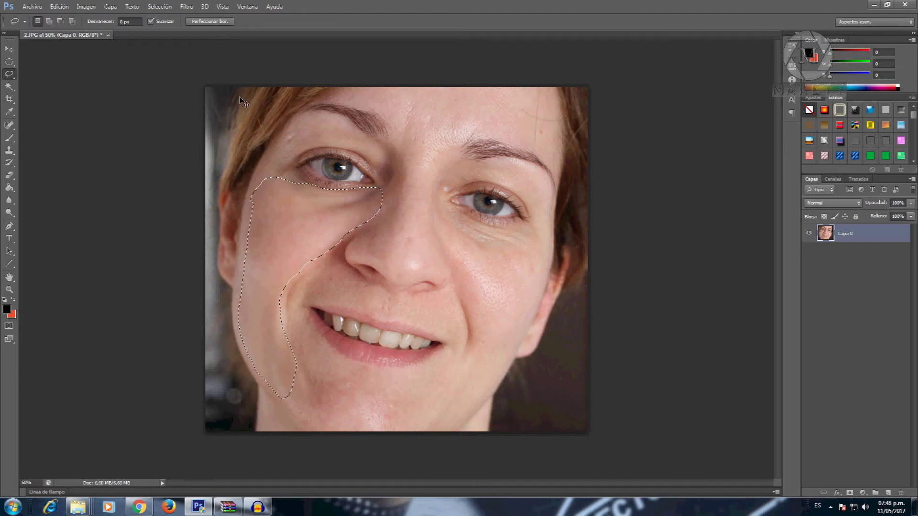
key("ctrl+d")
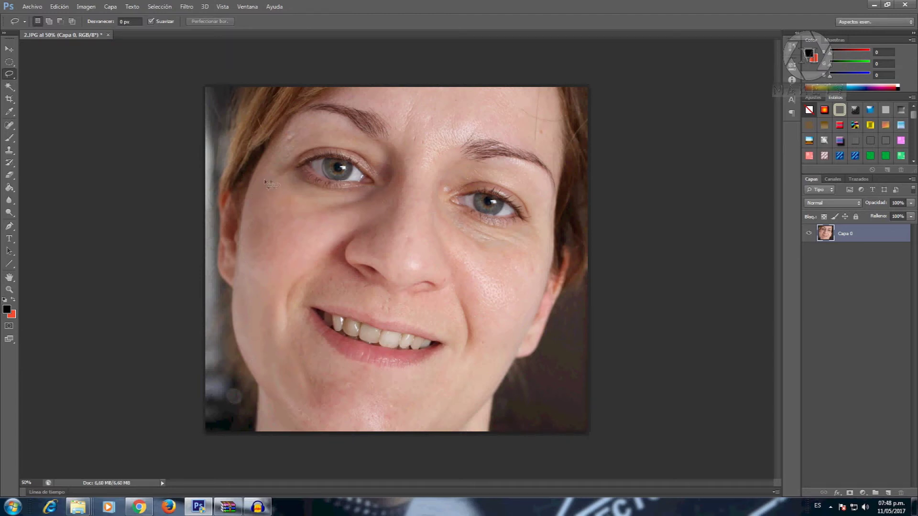
Lasso the skin around the left eye, the mouth and the right eye.
left_click_drag(262, 179, 334, 153)
left_click_drag(266, 165, 264, 173)
left_click(294, 321)
left_click_drag(307, 290, 292, 317)
left_click(298, 317)
left_click_drag(493, 168, 452, 179)
scroll(517, 336, "down", 2)
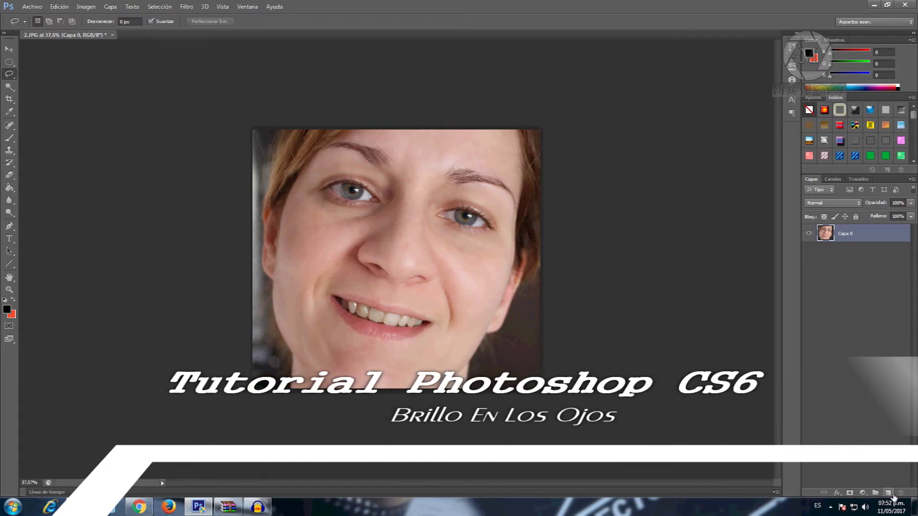
Add a new layer and set the foreground to a lightened grey sampled from the iris.
left_click(890, 495)
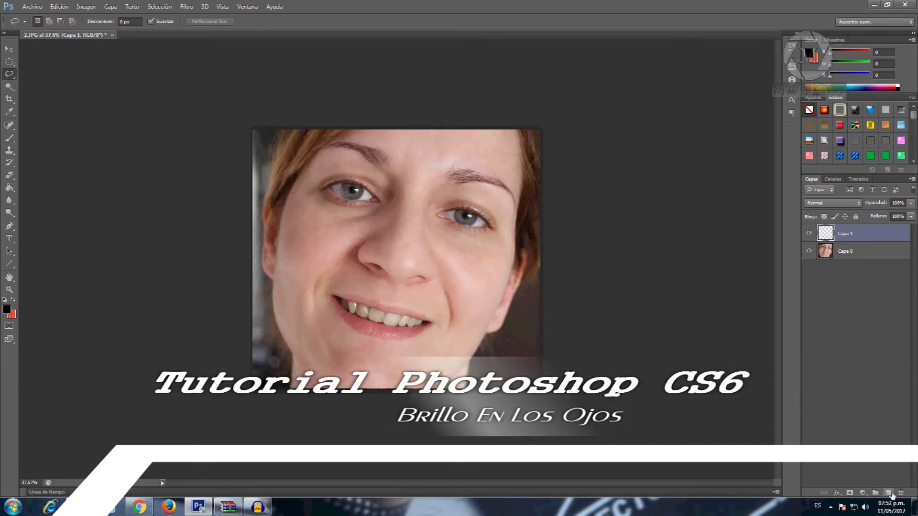
left_click(7, 310)
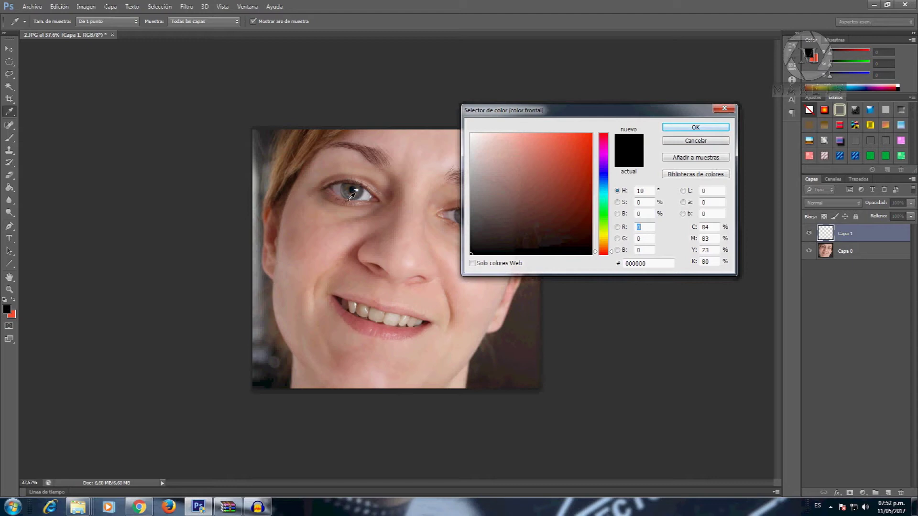
left_click(351, 193)
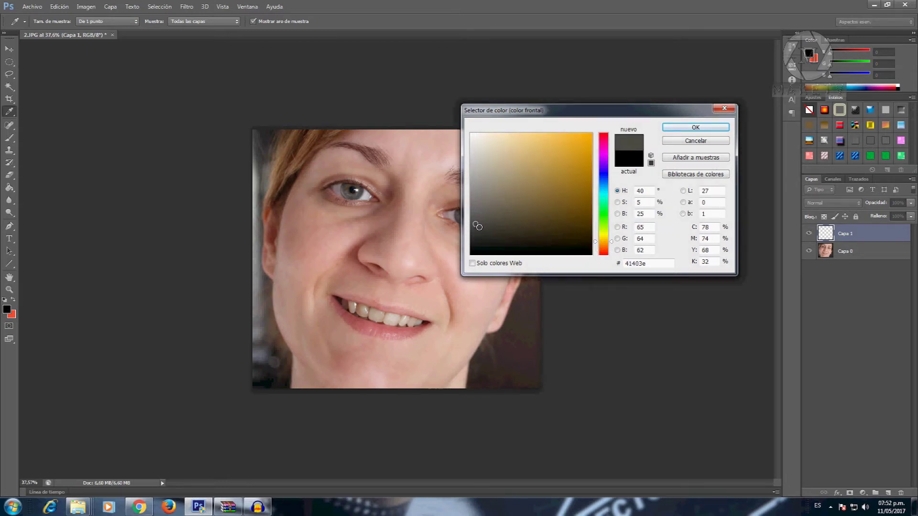
left_click_drag(478, 226, 482, 205)
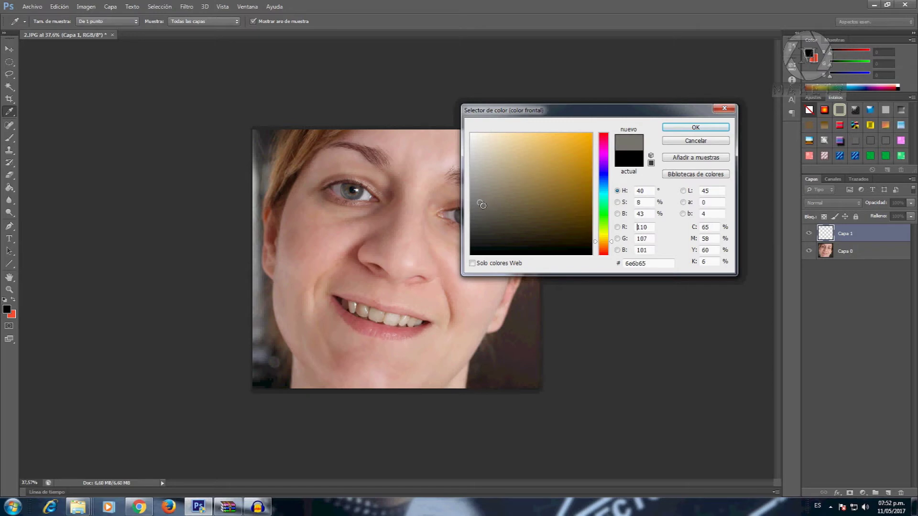
left_click(696, 127)
key("l")
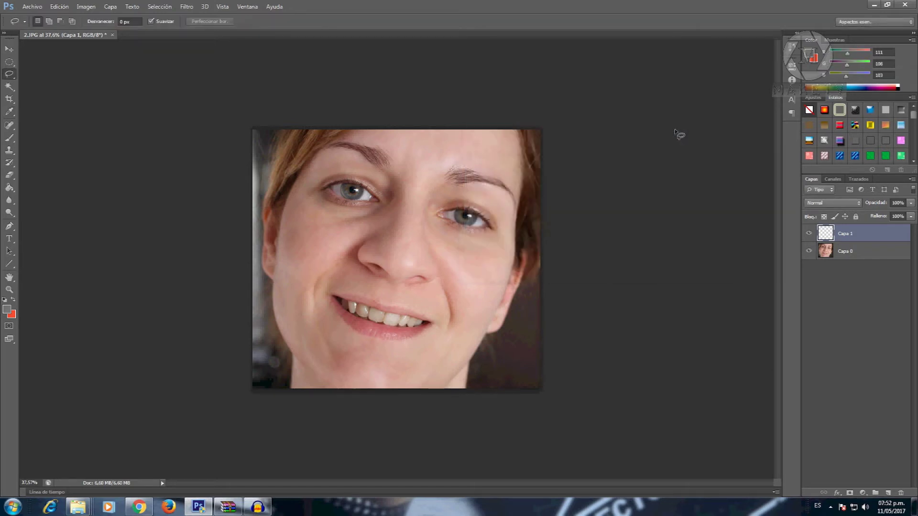
Paint over both irises in grey with a 39 px brush.
left_click(9, 138)
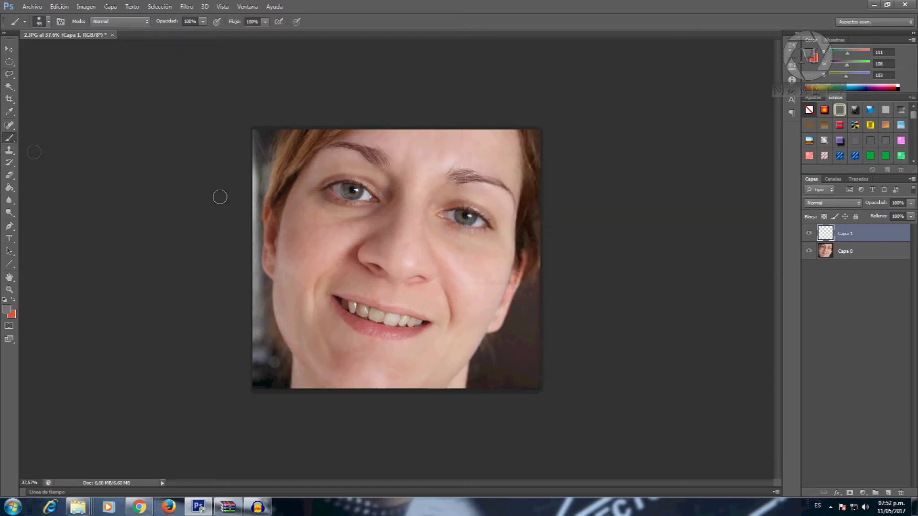
left_click(49, 22)
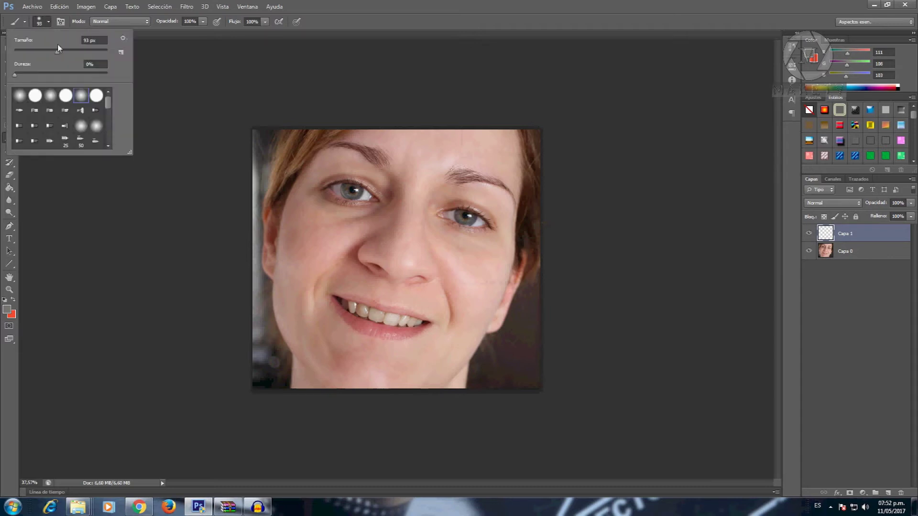
left_click_drag(35, 51, 29, 52)
left_click(352, 199)
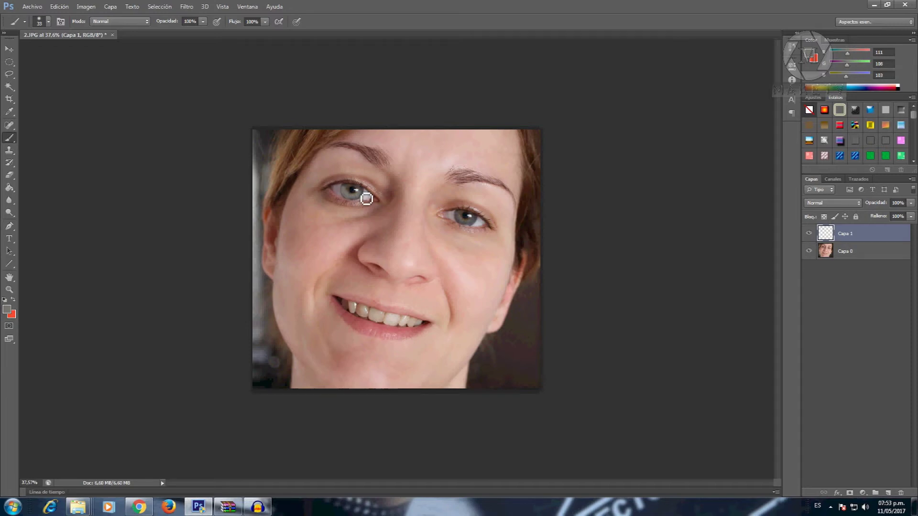
left_click_drag(363, 206, 352, 195)
left_click(481, 226)
Soften the grey iris paint with a Gaussian blur.
left_click(186, 6)
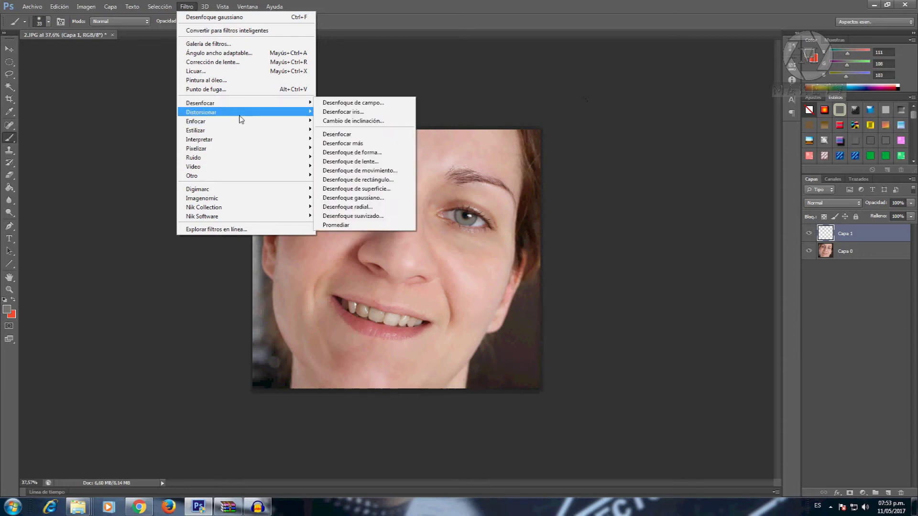
mouse_move(200, 102)
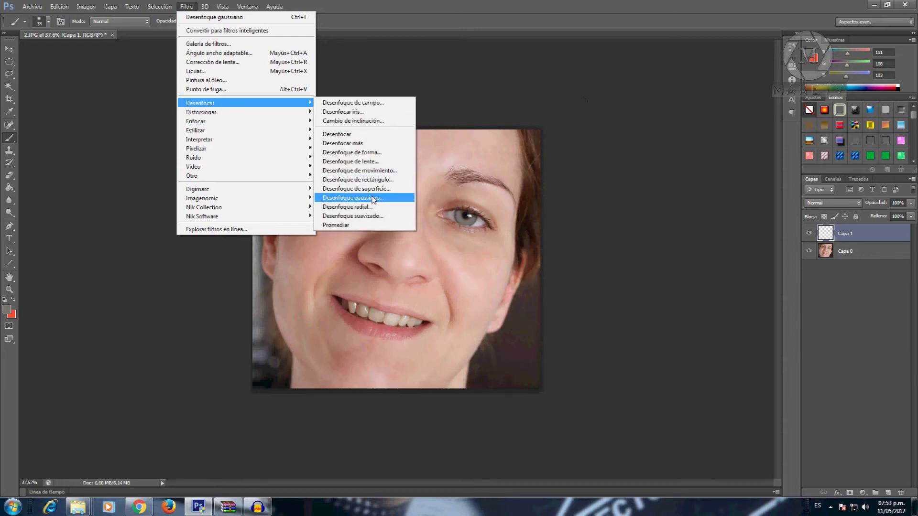
left_click(369, 196)
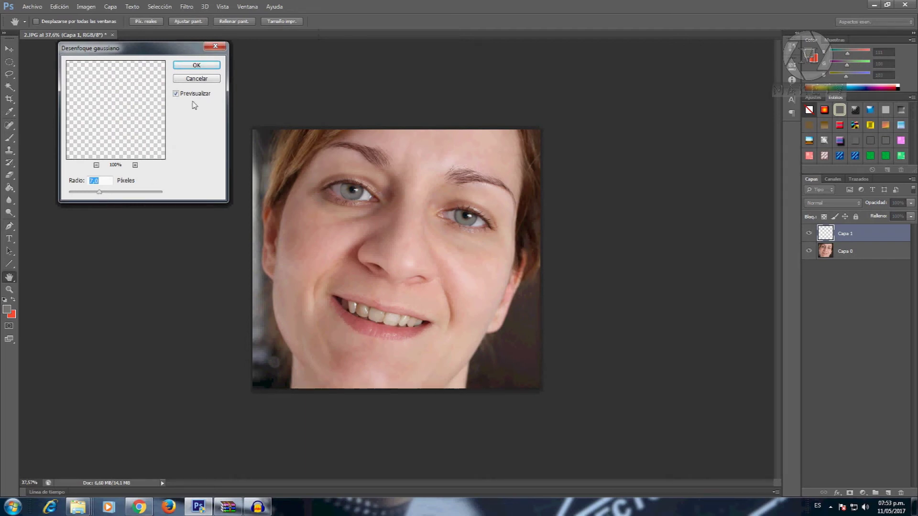
left_click(196, 69)
key("b")
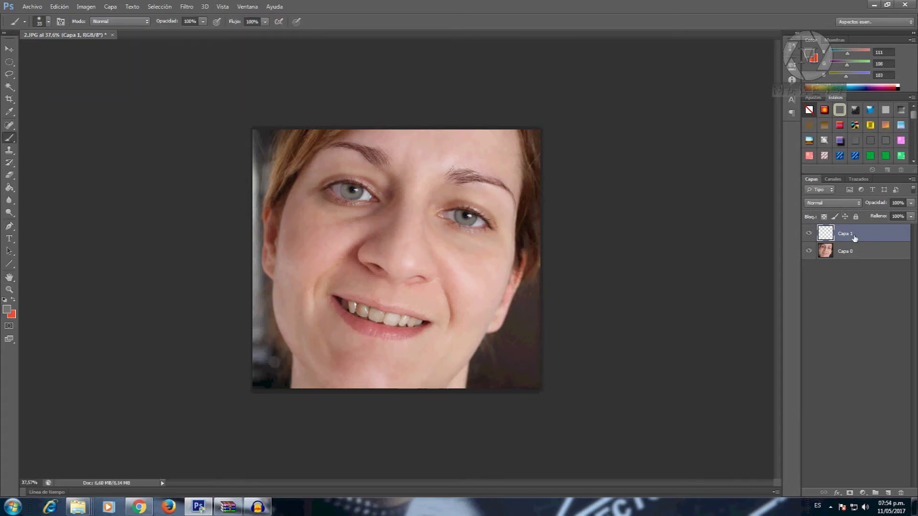
Set the iris layer to Color blend mode and merge it with the photo layer.
left_click(844, 206)
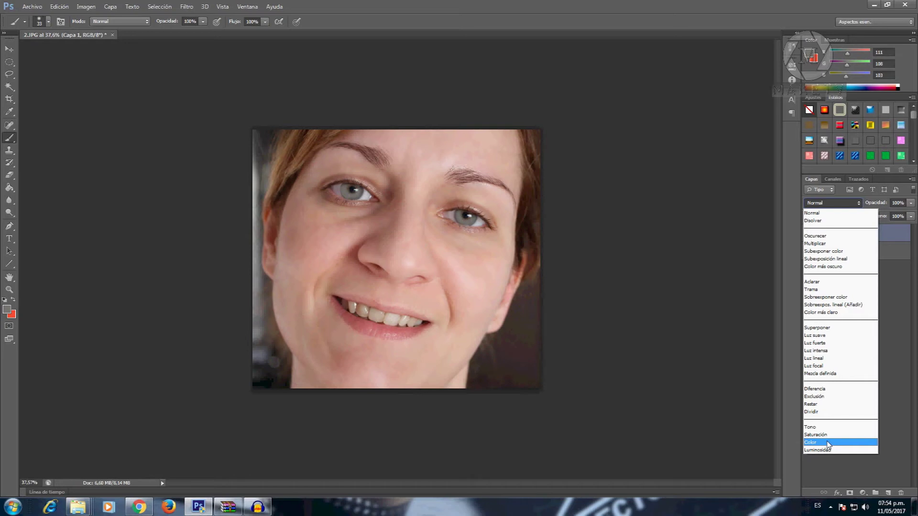
left_click(828, 443)
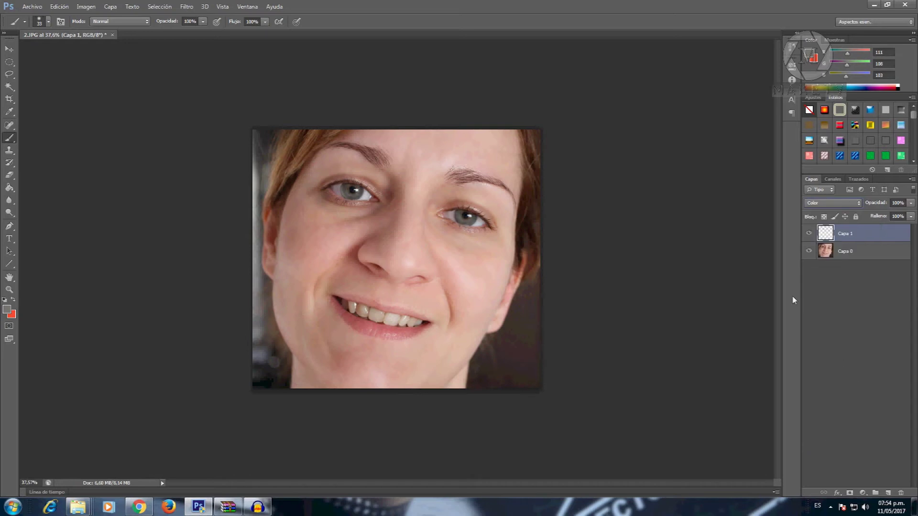
left_click(851, 255, "ctrl")
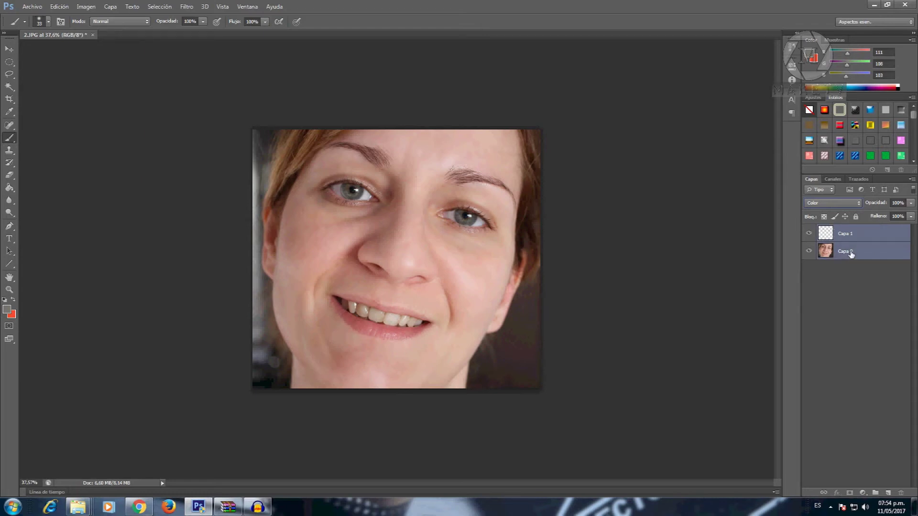
key("ctrl+e")
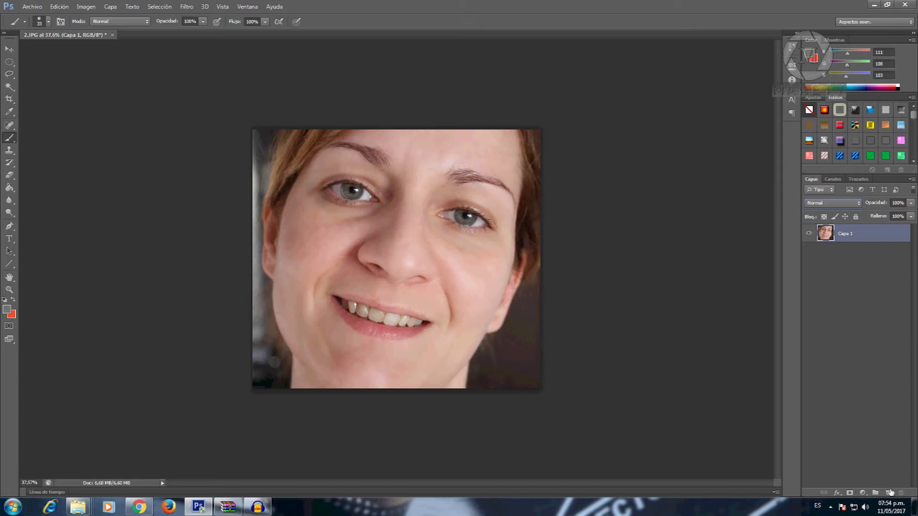
Add a new layer and set the painting colour to pure white.
left_click(888, 493)
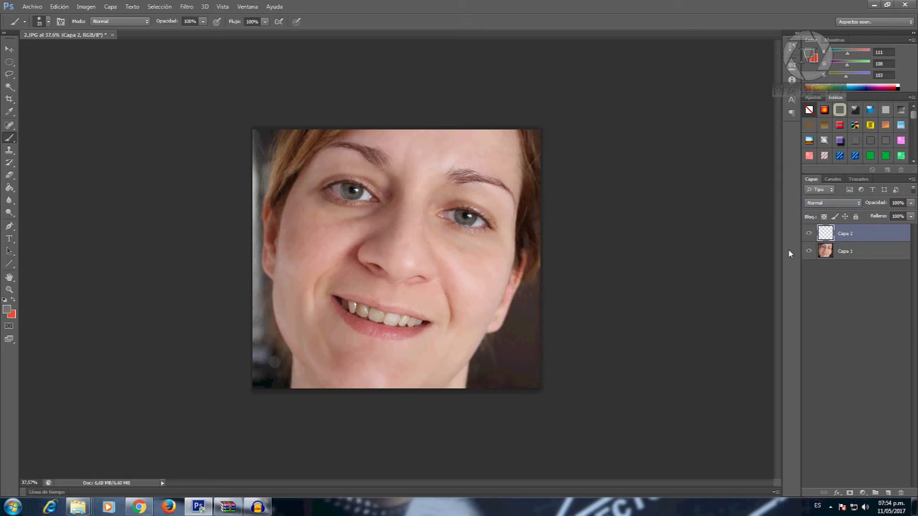
left_click(7, 311)
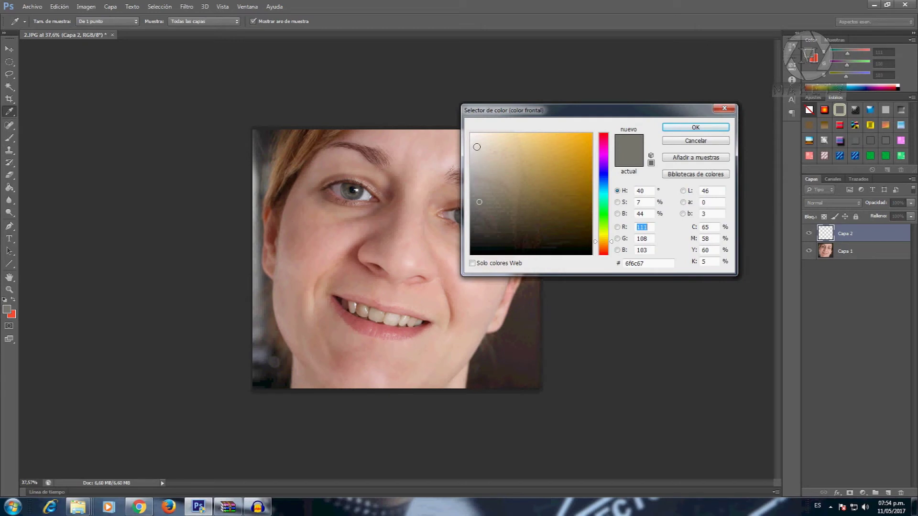
left_click_drag(475, 139, 469, 135)
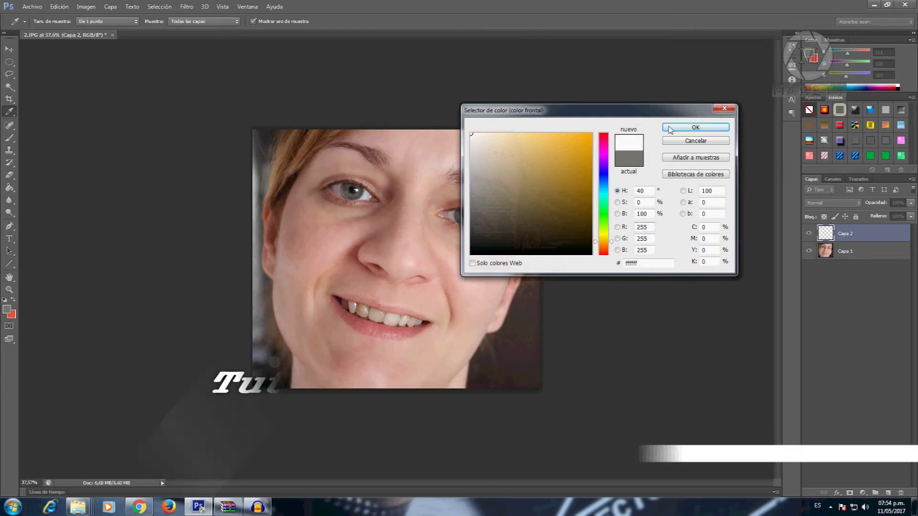
left_click(704, 128)
key("b")
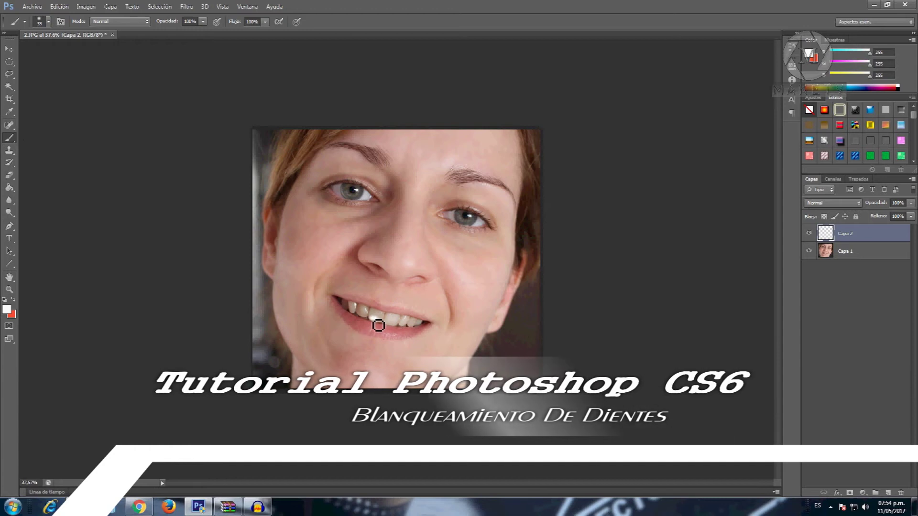
Brush white over the upper teeth and call up the Gaussian Blur settings.
mouse_move(373, 315)
left_mouse_down()
mouse_move(380, 321)
mouse_move(356, 312)
mouse_move(409, 329)
left_mouse_up()
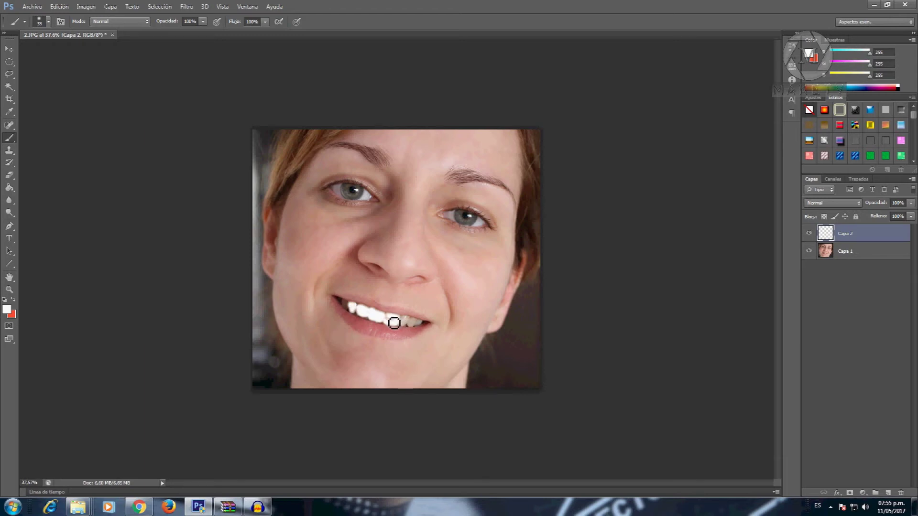
left_click_drag(409, 330, 429, 329)
left_click(187, 8)
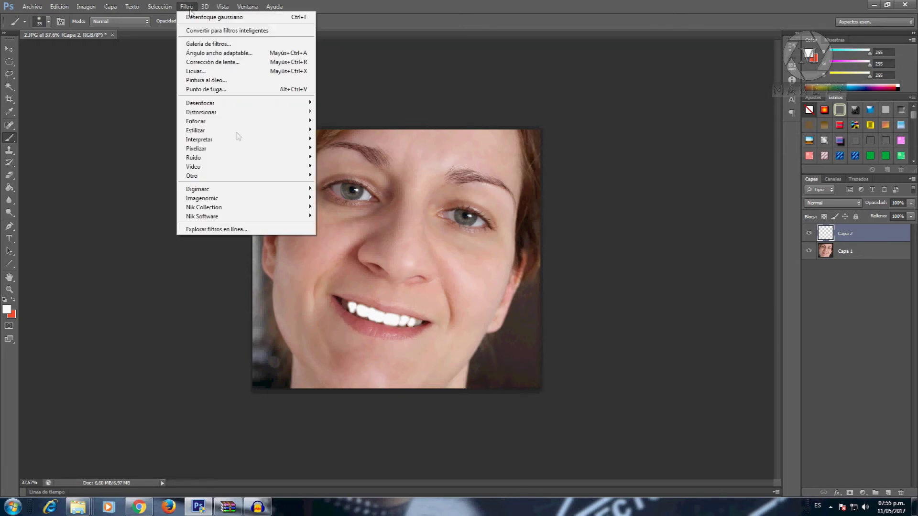
mouse_move(201, 102)
left_click(364, 199)
Blur the white teeth paint on Capa 2 with a 42.8-pixel radius.
left_click_drag(105, 194, 110, 192)
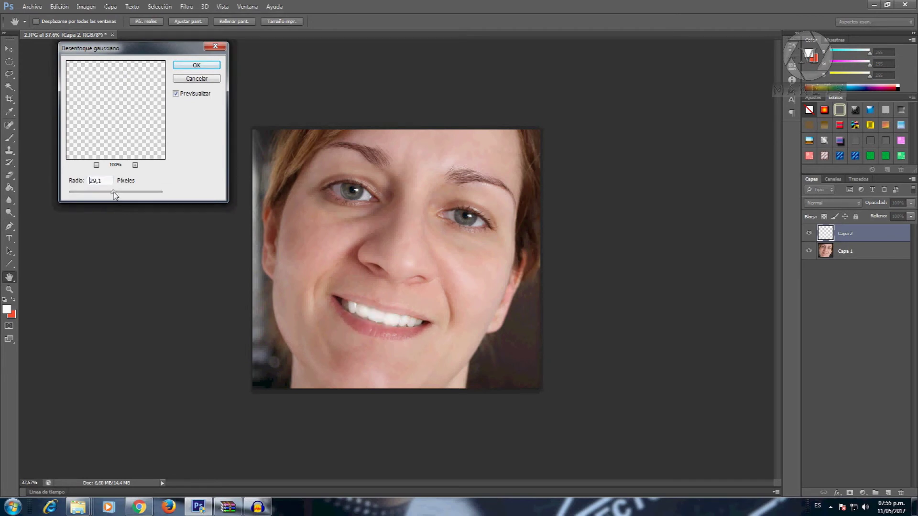
left_click_drag(115, 194, 119, 197)
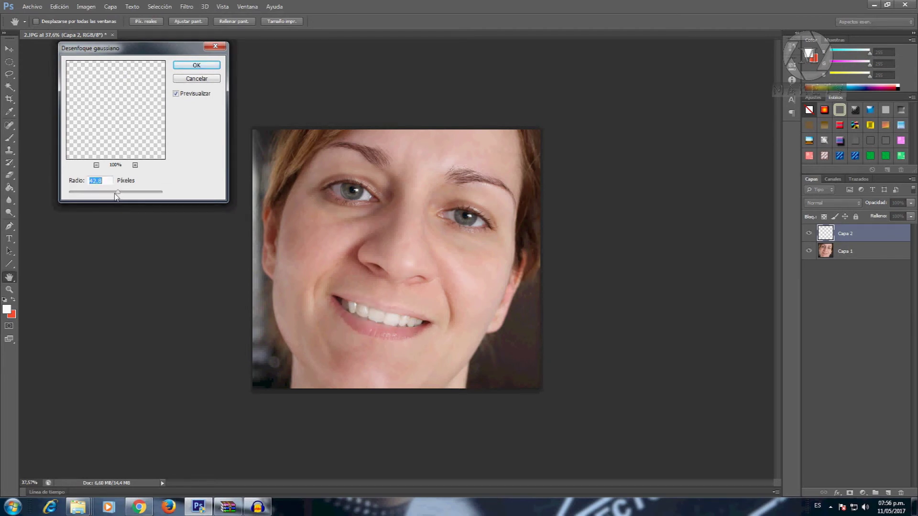
left_click(197, 66)
key("b")
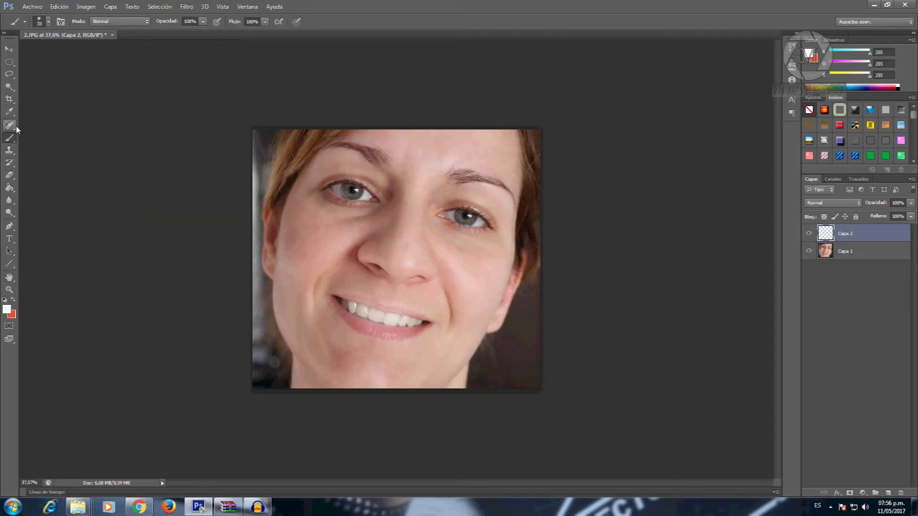
Zoom in on the mouth and erase stray white paint along the lower lip.
left_click(10, 175)
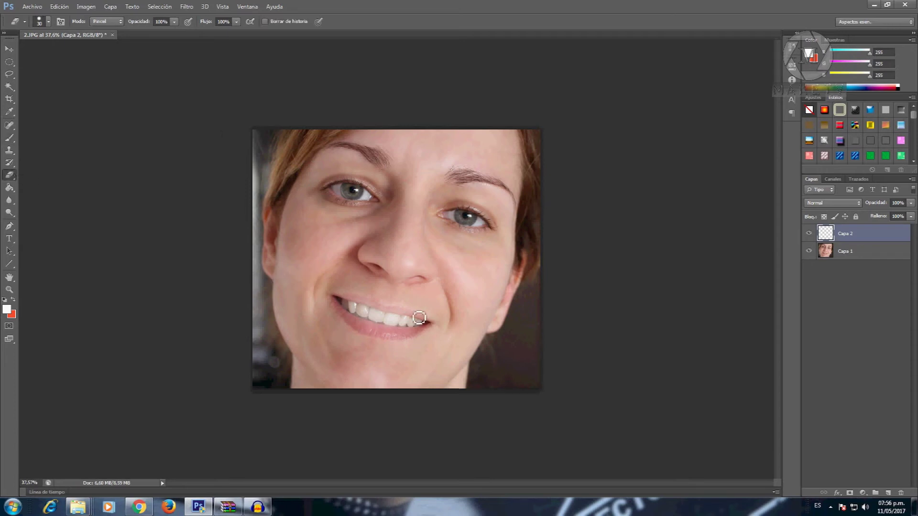
scroll(386, 313, "up", 5)
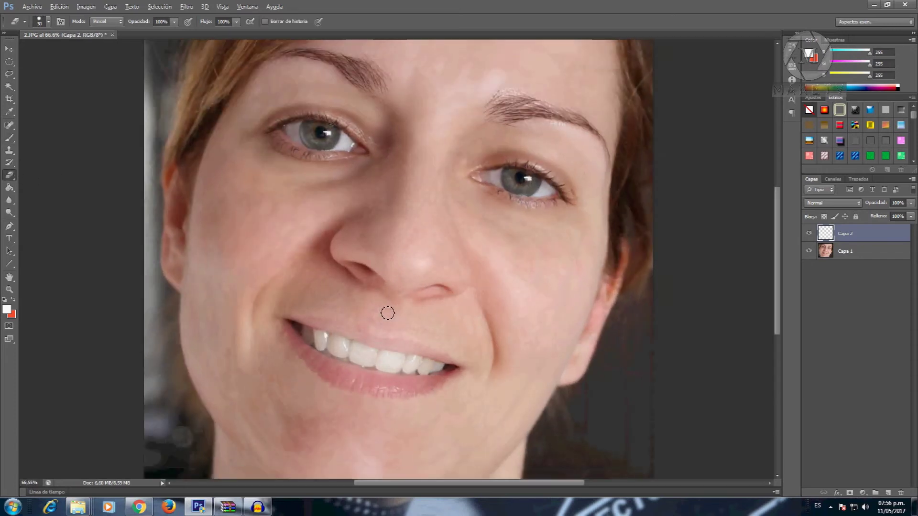
key("alt")
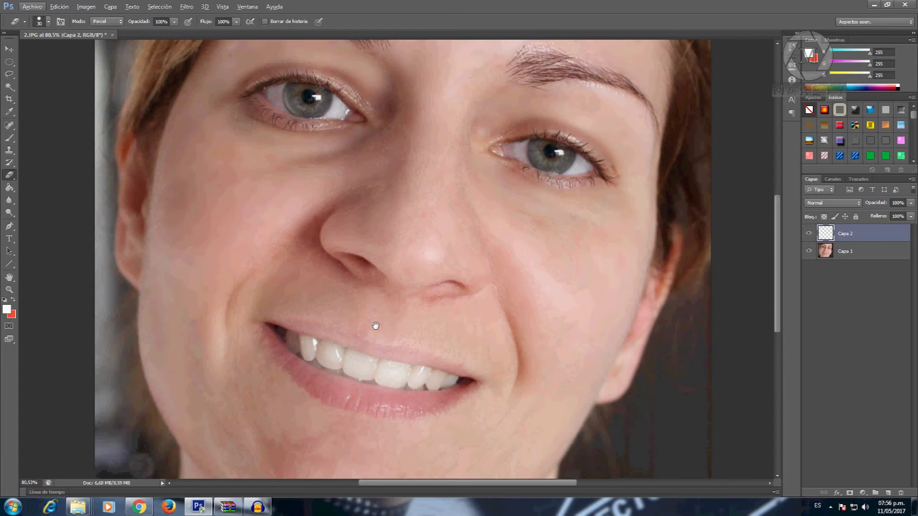
left_click_drag(375, 326, 375, 310)
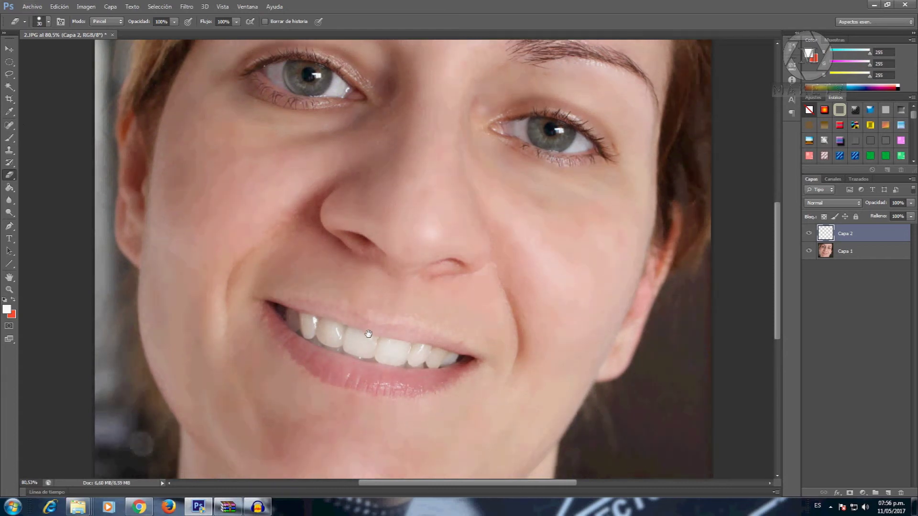
left_click(371, 369)
left_click_drag(373, 377, 279, 332)
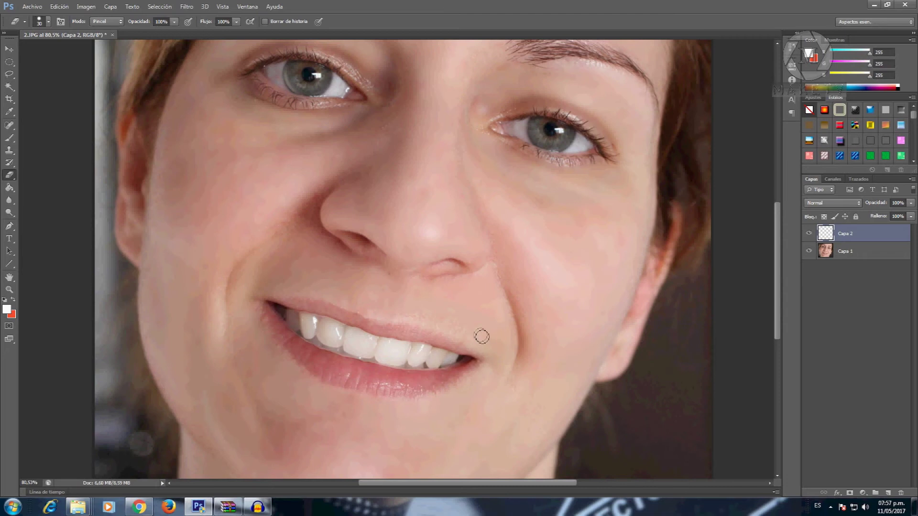
scroll(440, 386, "down", 3)
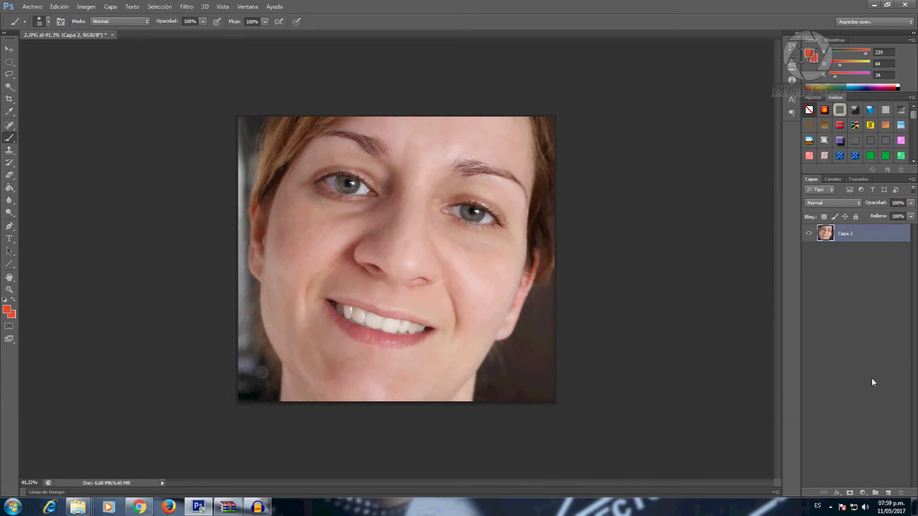
Add layer Capa 3 and set the foreground to bright lip red ea2619.
left_click(889, 494)
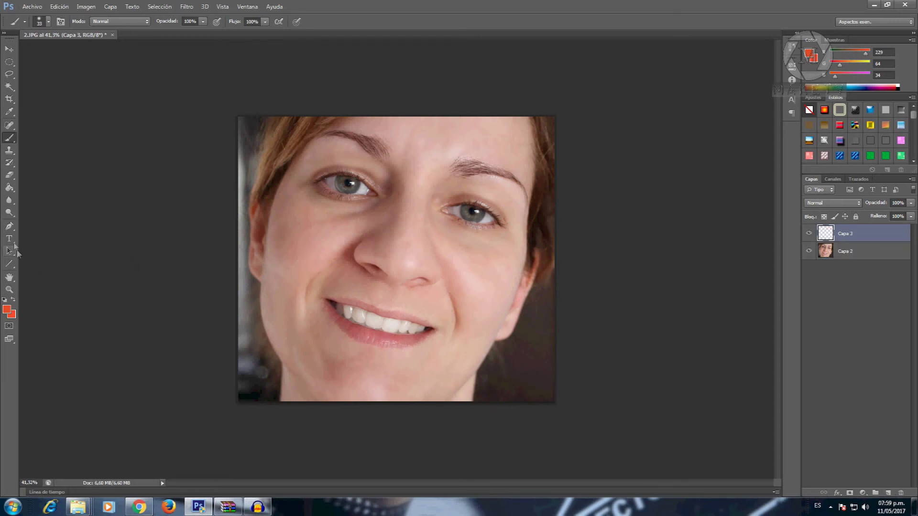
left_click(7, 309)
left_click(351, 307)
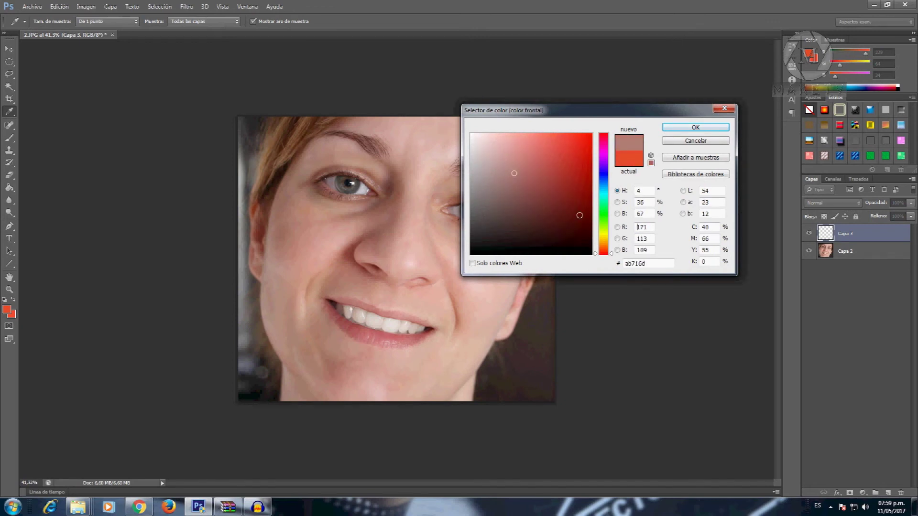
left_click_drag(516, 178, 574, 148)
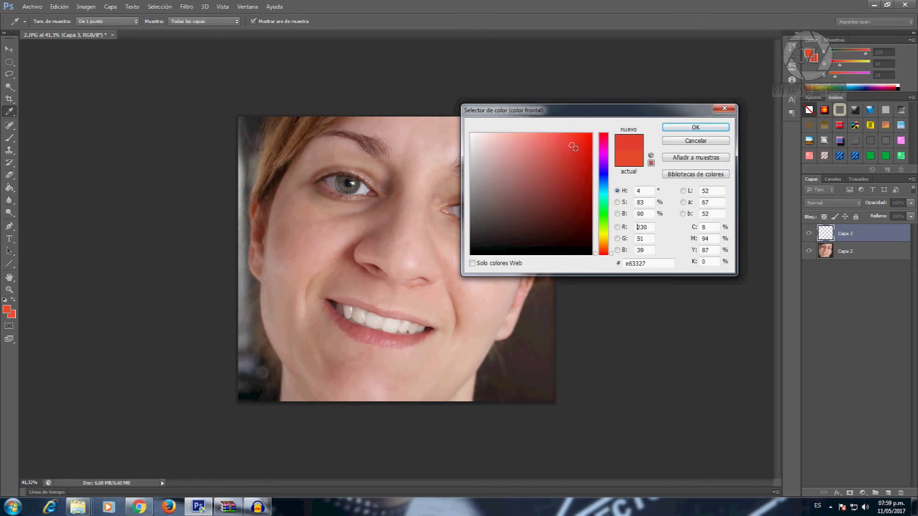
left_click_drag(578, 145, 584, 146)
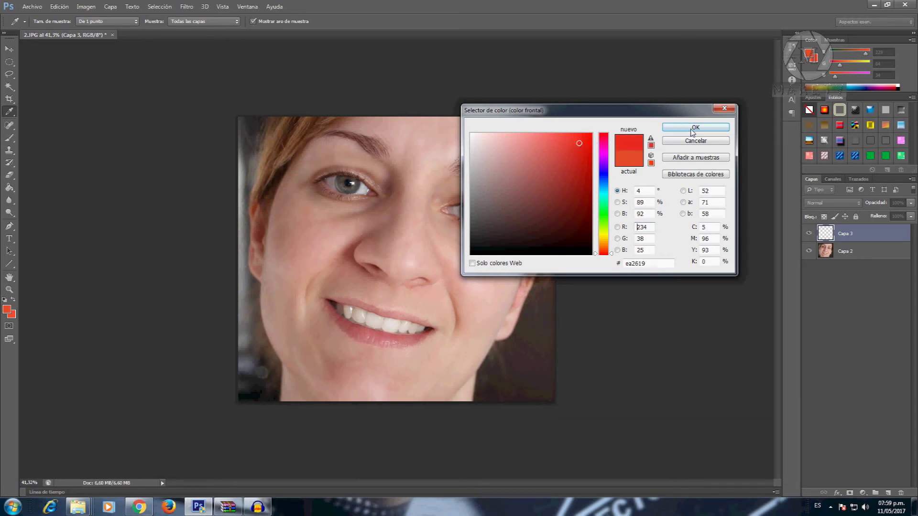
left_click(691, 129)
left_click(9, 139)
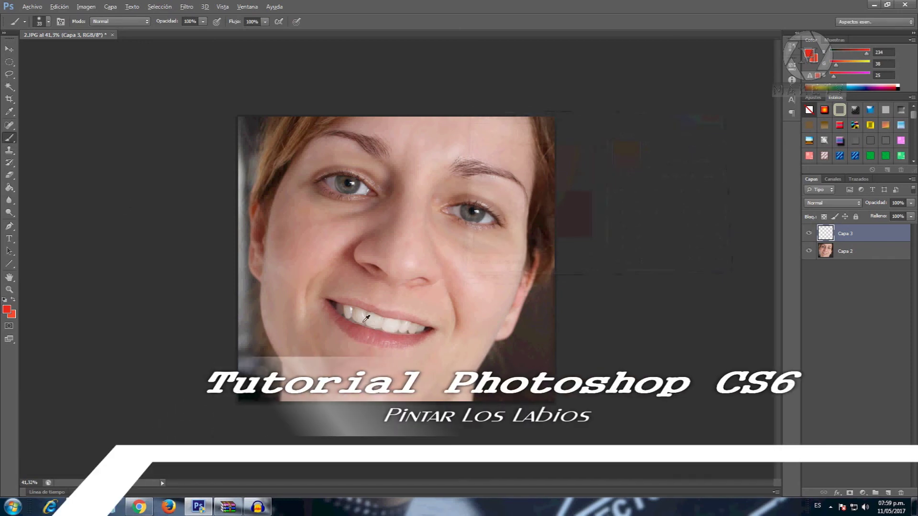
Paint the upper and lower lips solid red on Capa 3, including the left mouth corner.
scroll(373, 318, "up", 2)
scroll(361, 322, "up", 2)
scroll(361, 322, "up", 2)
scroll(353, 333, "up", 1)
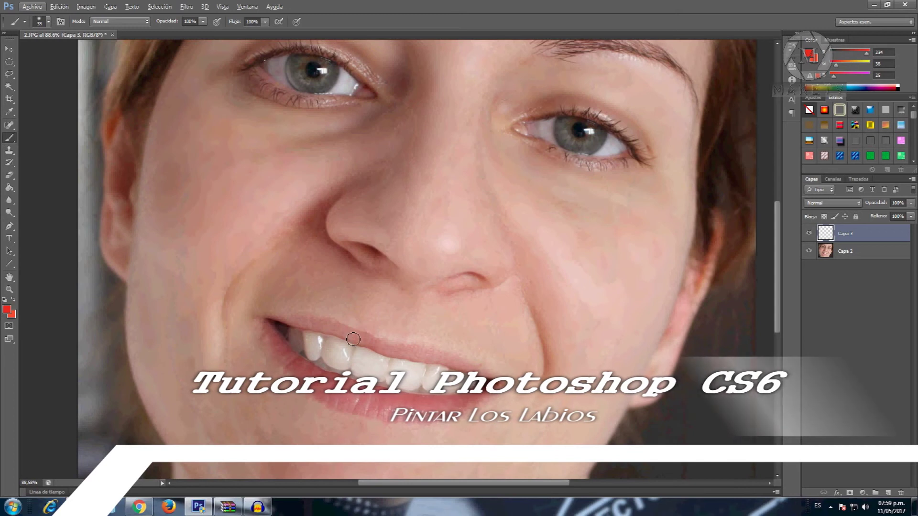
mouse_move(351, 335)
left_mouse_down()
mouse_move(276, 321)
mouse_move(490, 371)
left_mouse_up()
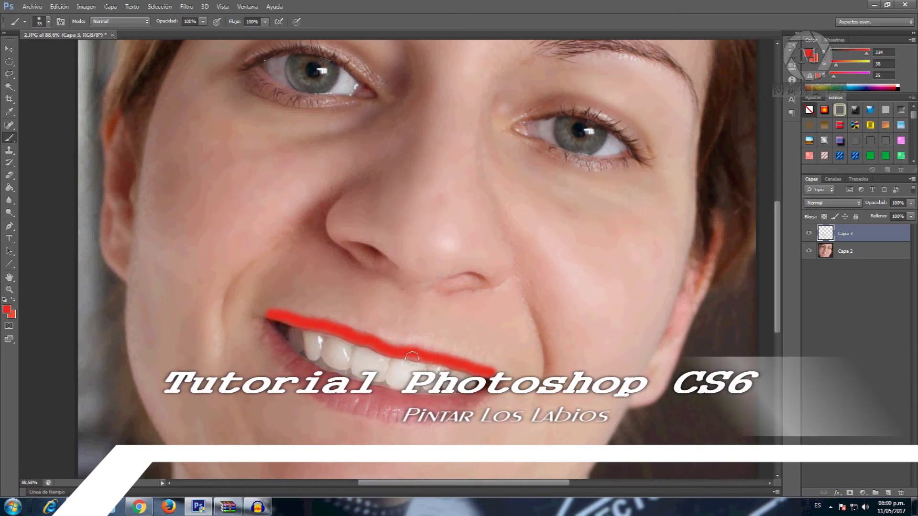
mouse_move(266, 320)
left_mouse_down()
mouse_move(294, 363)
mouse_move(374, 397)
mouse_move(416, 407)
mouse_move(507, 385)
left_mouse_up()
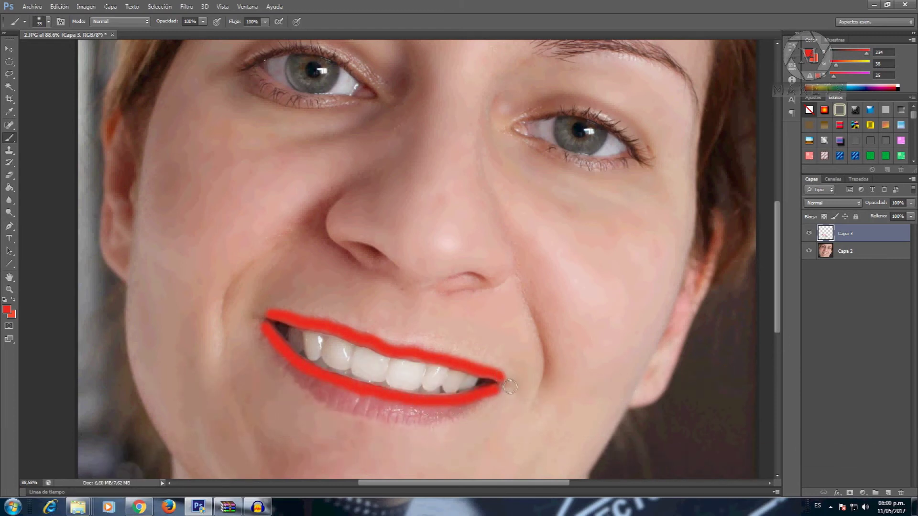
mouse_move(465, 418)
left_mouse_down()
mouse_move(387, 423)
mouse_move(337, 409)
left_mouse_up()
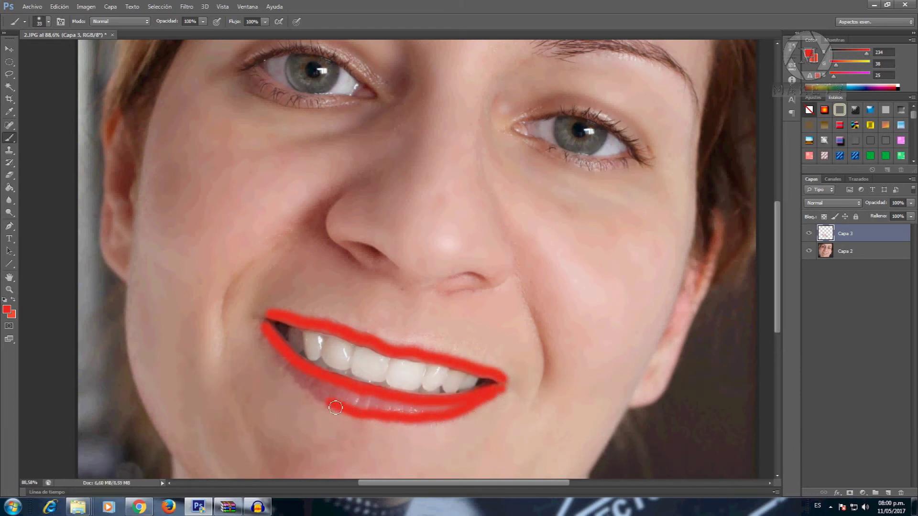
left_click_drag(292, 370, 302, 377)
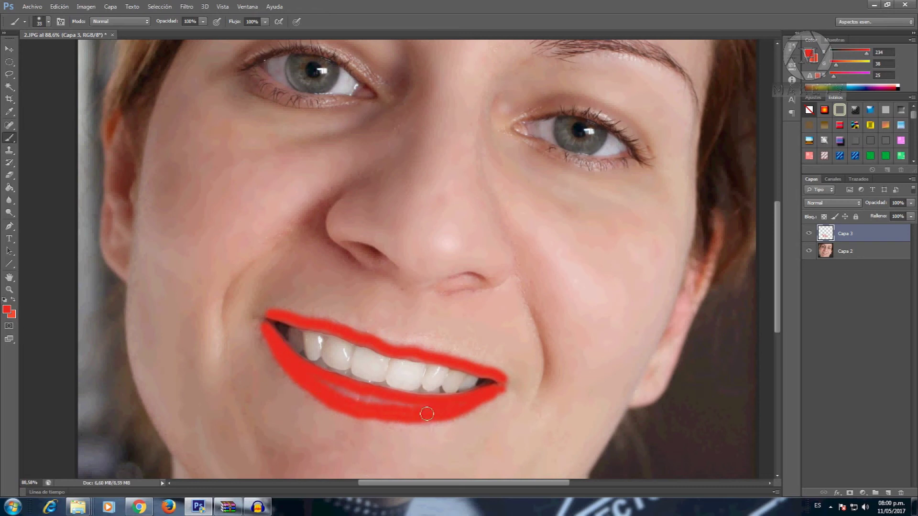
scroll(619, 313, "down", 2)
scroll(623, 320, "down", 1)
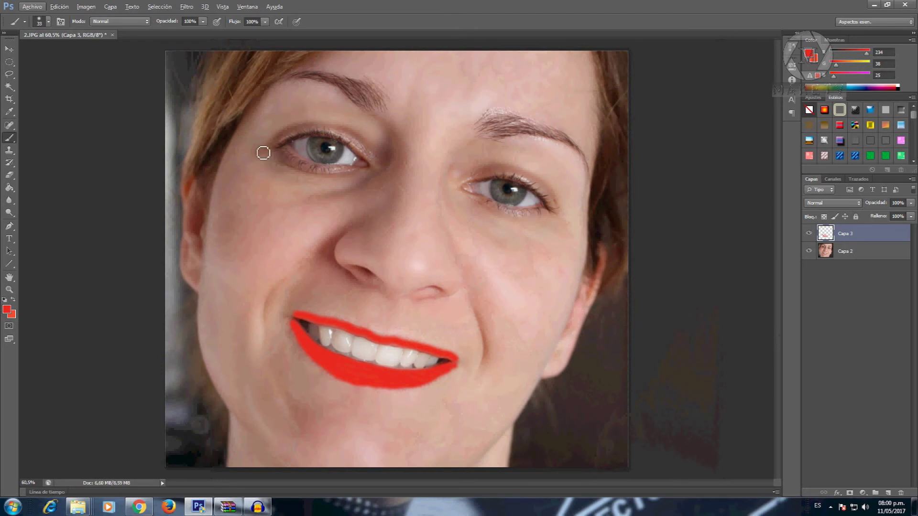
left_click(187, 8)
mouse_move(244, 111)
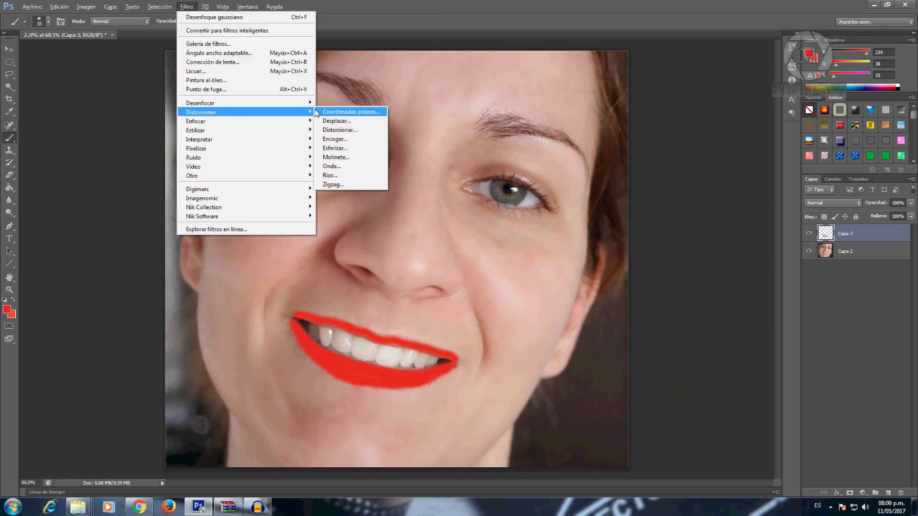
Blur the red lip paint on Capa 3 with a 6.8-pixel Gaussian radius.
mouse_move(200, 102)
left_click(368, 199)
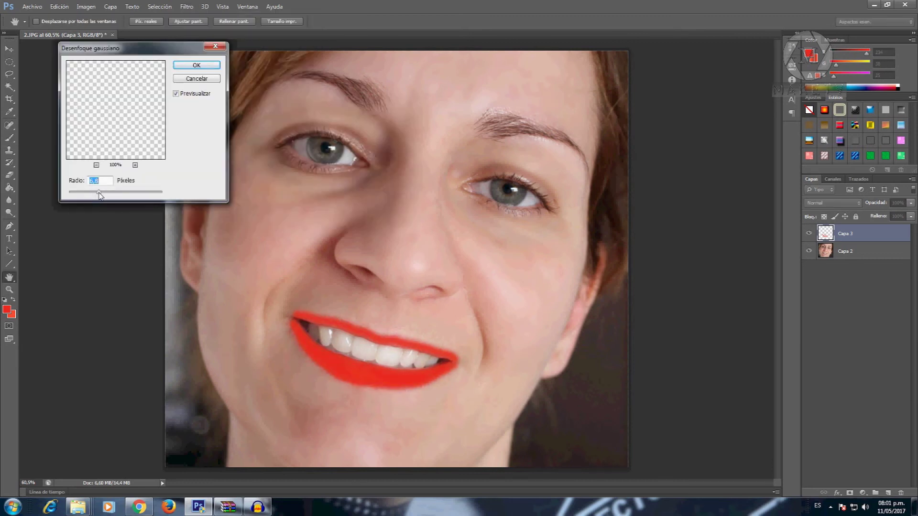
left_click(201, 66)
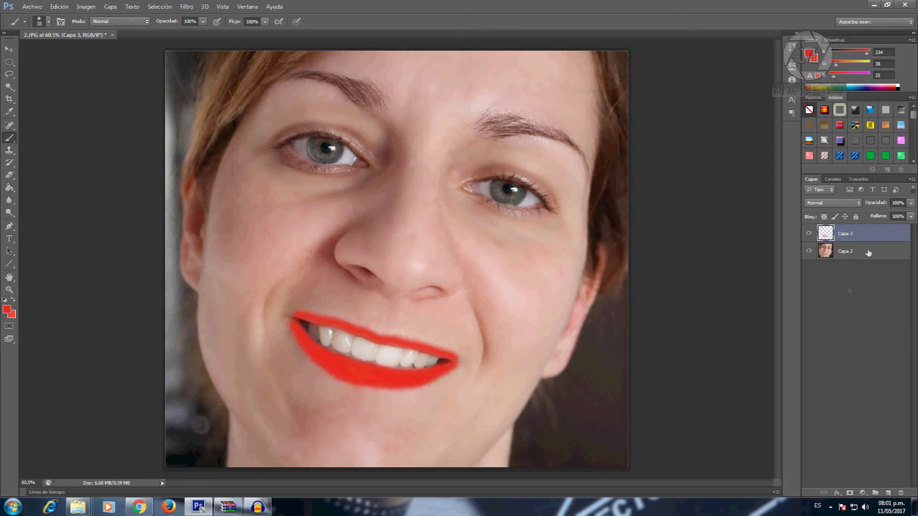
Set the red lip layer Capa 3 to the Color blend mode so it tints the lips.
left_click(835, 204)
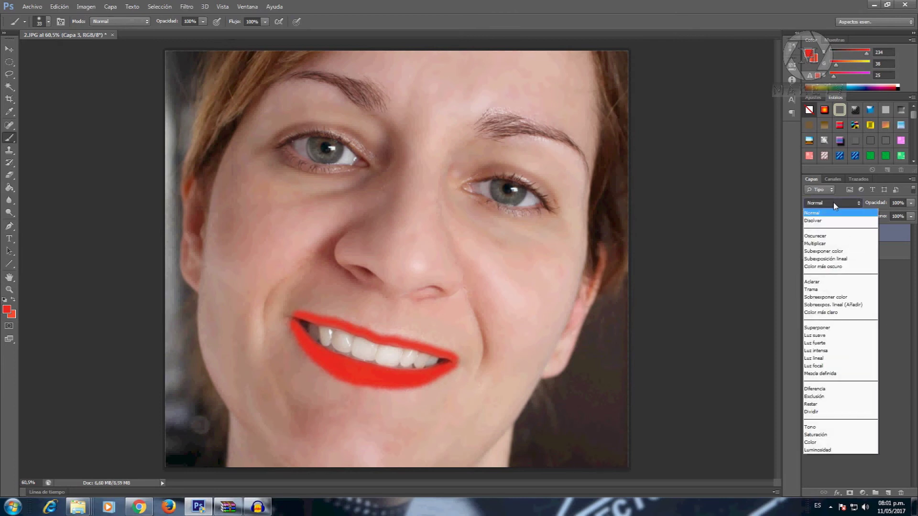
left_click(852, 203)
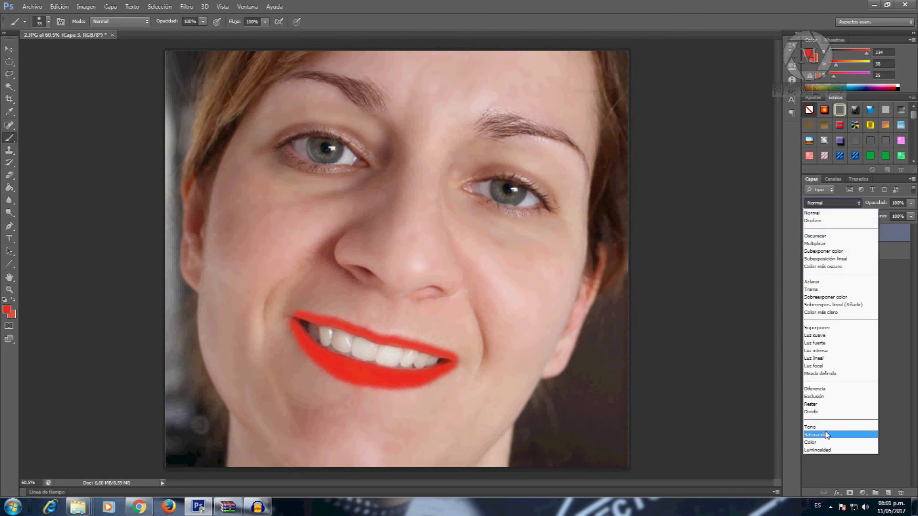
left_click(823, 442)
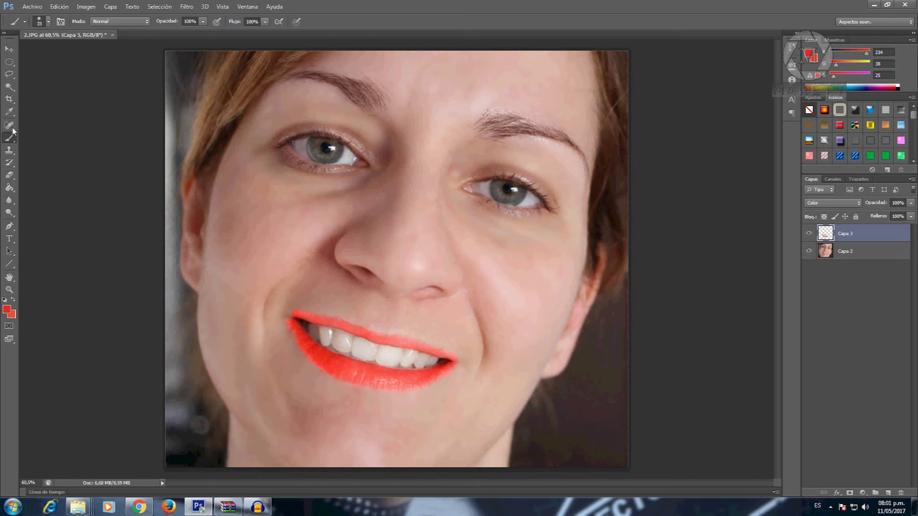
left_click(10, 175)
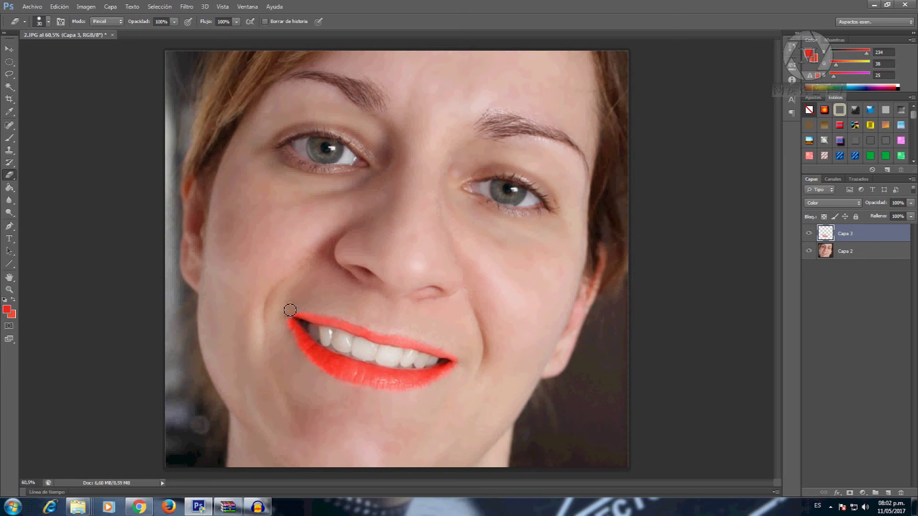
Lower Capa 3's opacity to soften the red lips, then merge it into the photo.
scroll(290, 310, "down", 3)
left_click_drag(910, 203, 895, 219)
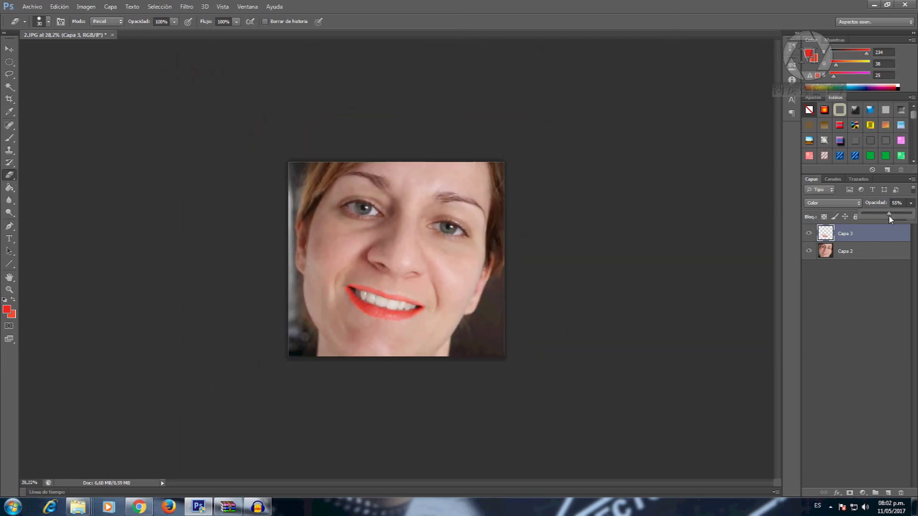
key("ctrl+shift+e")
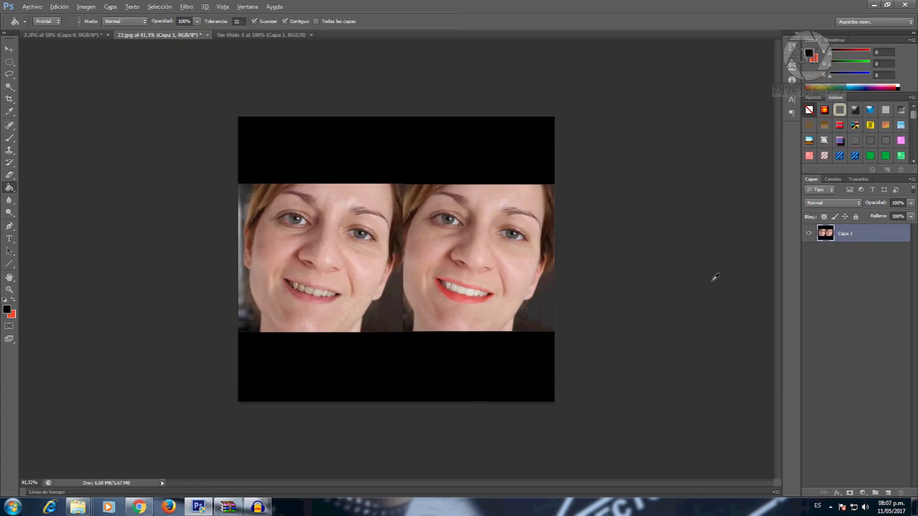
Bring up 22.jpg, the side-by-side comparison of the original and retouched portraits.
key("alt")
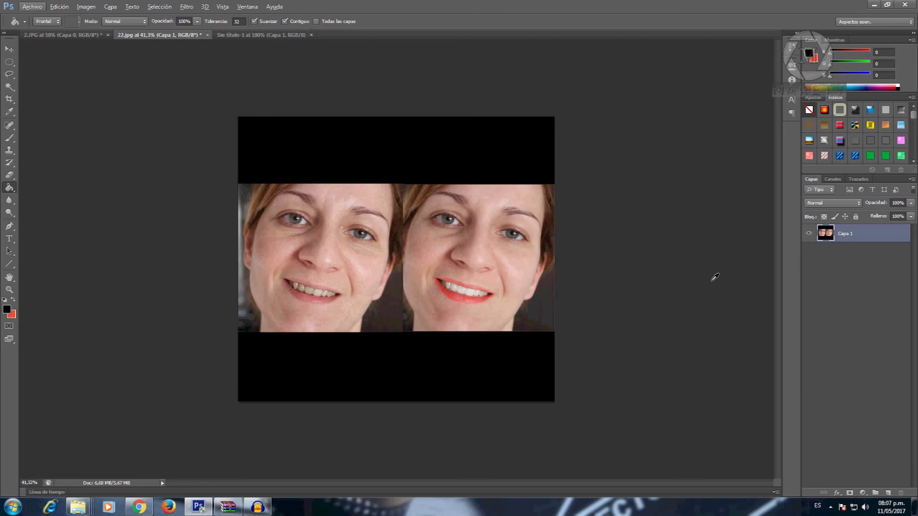